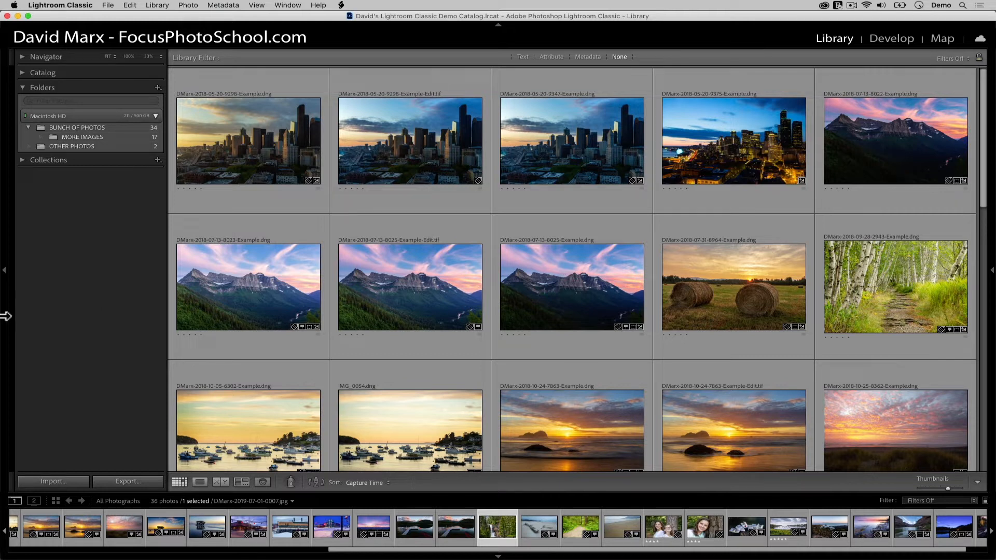
pyautogui.click(251, 139)
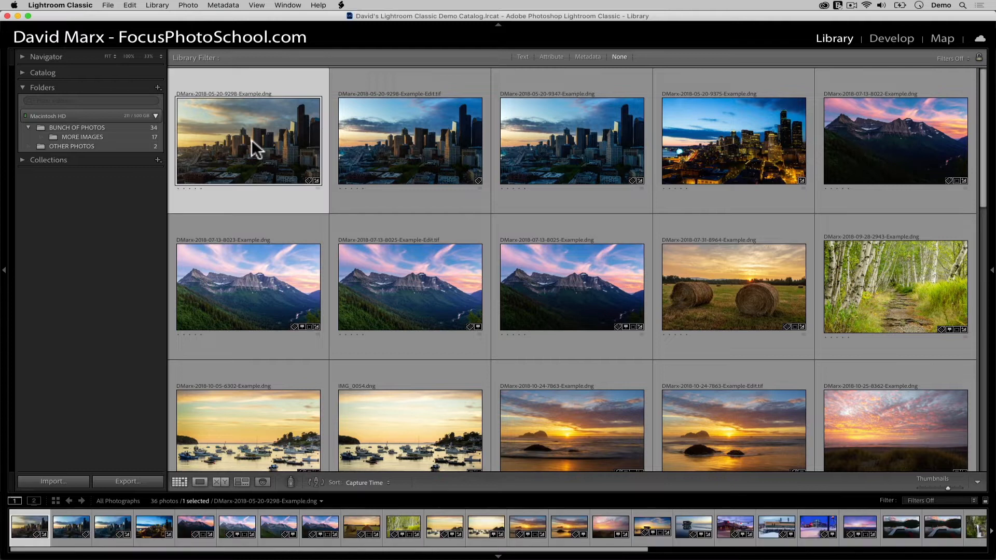
pyautogui.click(407, 134)
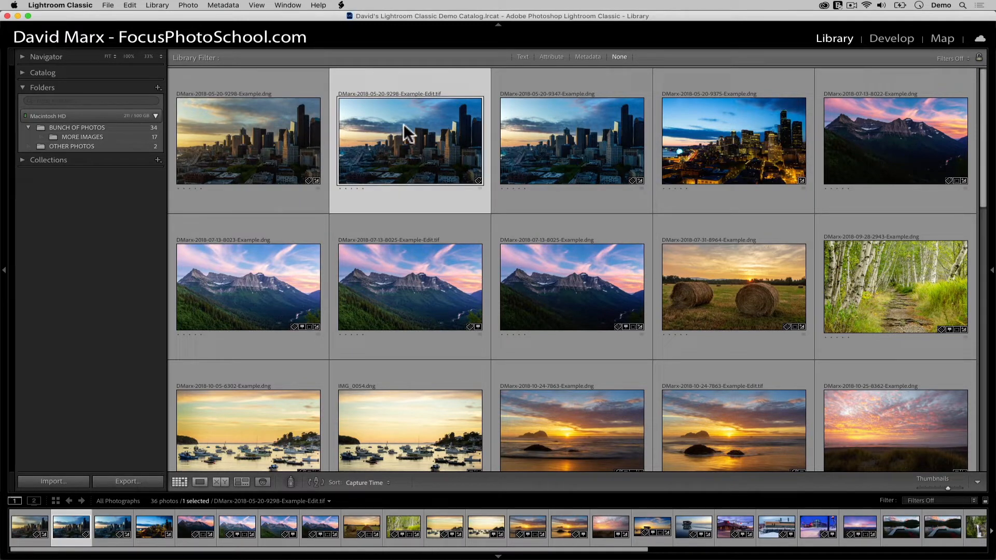
pyautogui.moveTo(407, 134); pyautogui.dragTo(143, 150)
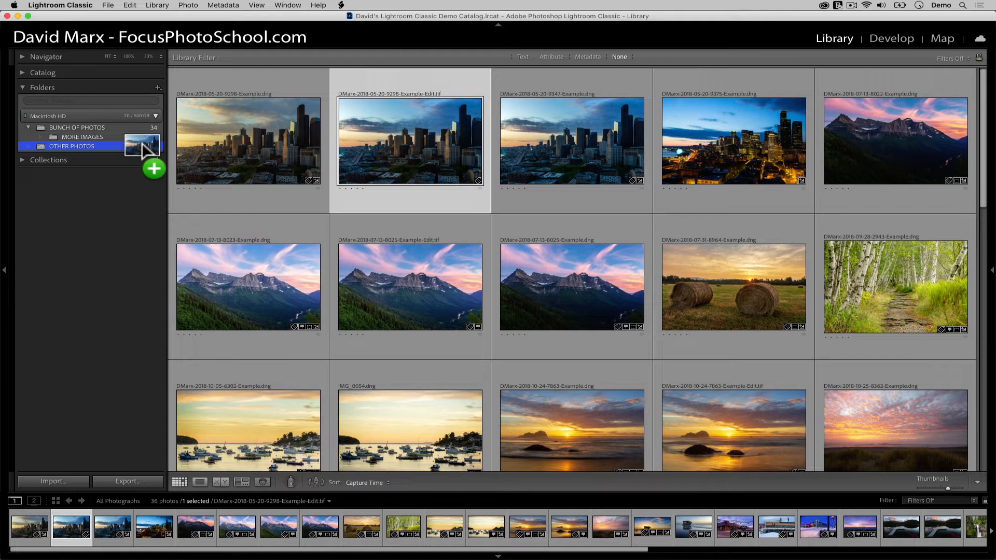
pyautogui.moveTo(142, 144); pyautogui.dragTo(142, 143)
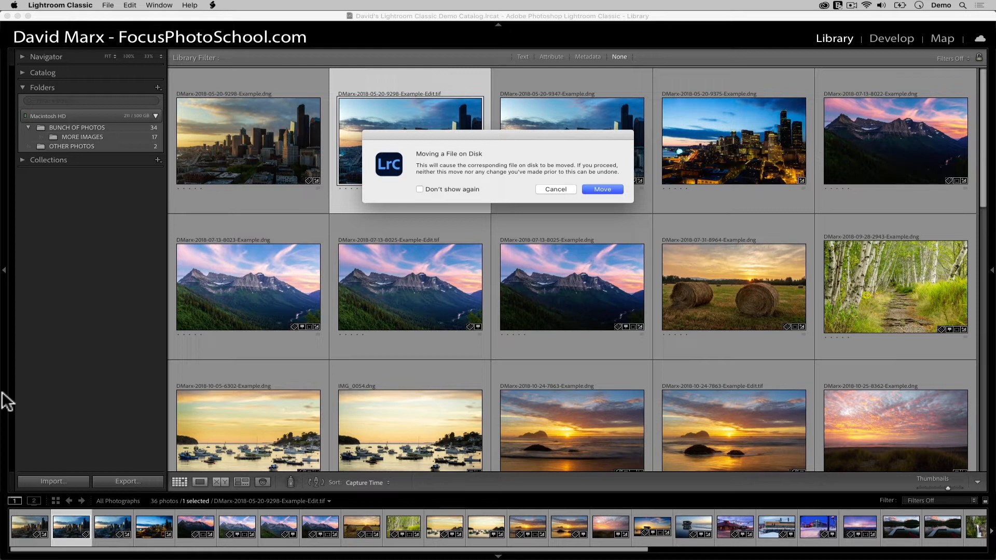
pyautogui.click(613, 188)
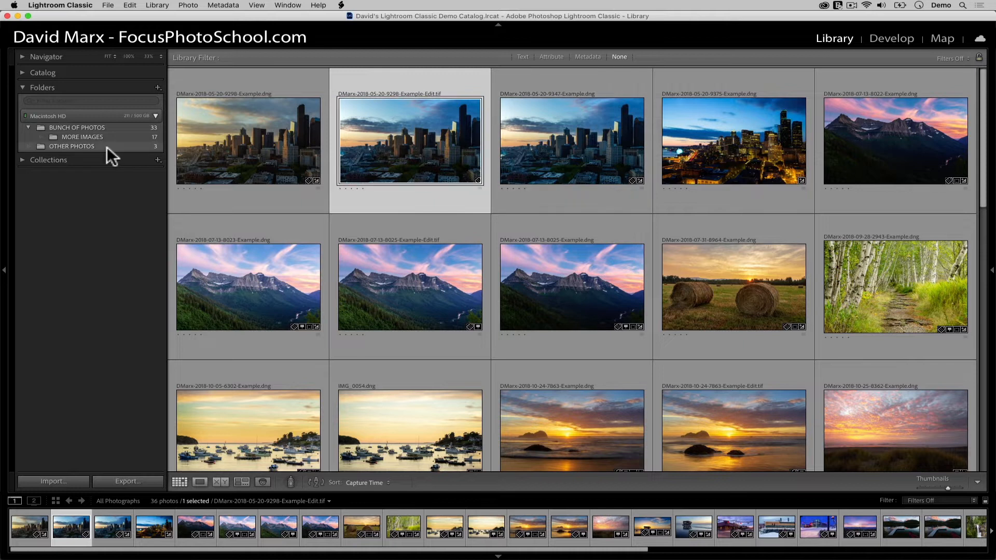
pyautogui.click(107, 146)
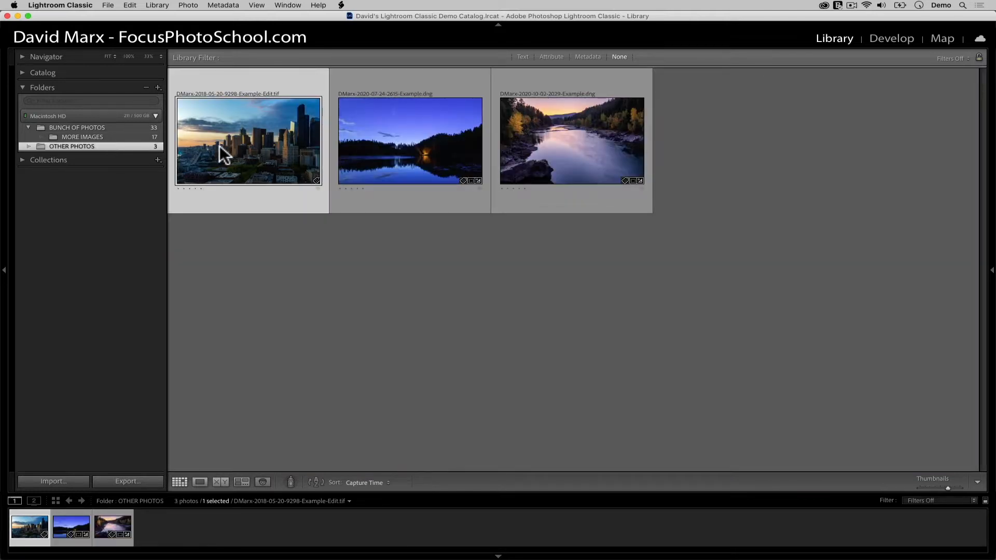
pyautogui.click(136, 127)
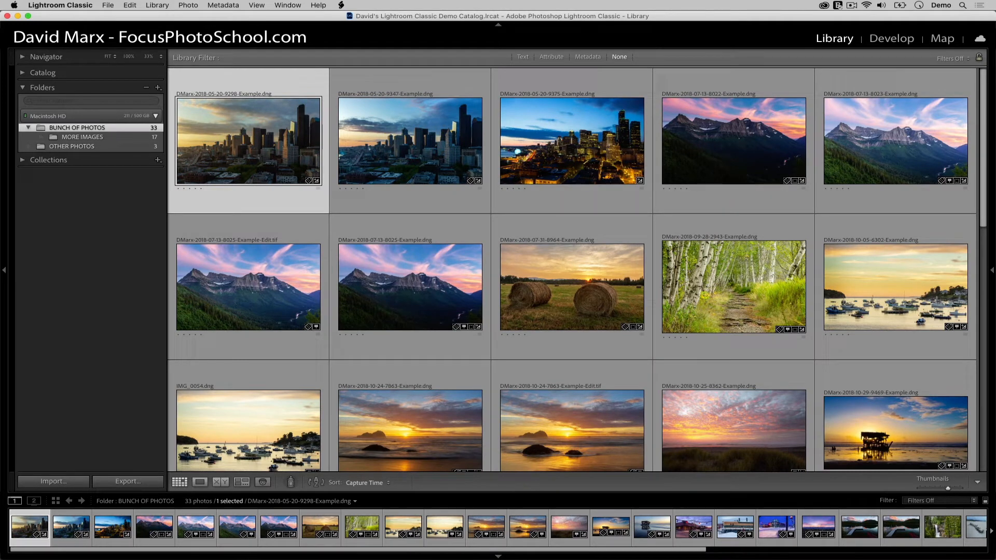
pyautogui.press('super+d')
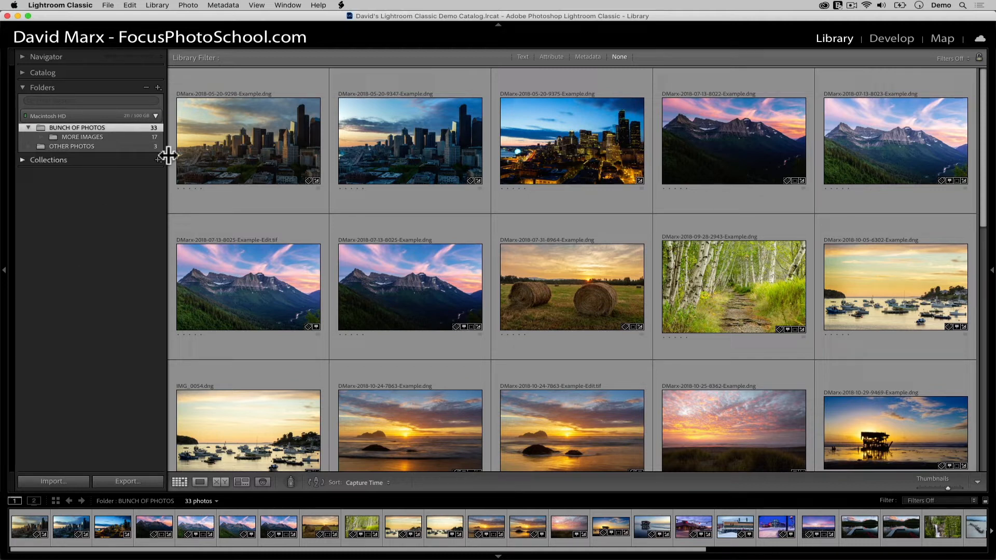
pyautogui.click(201, 145)
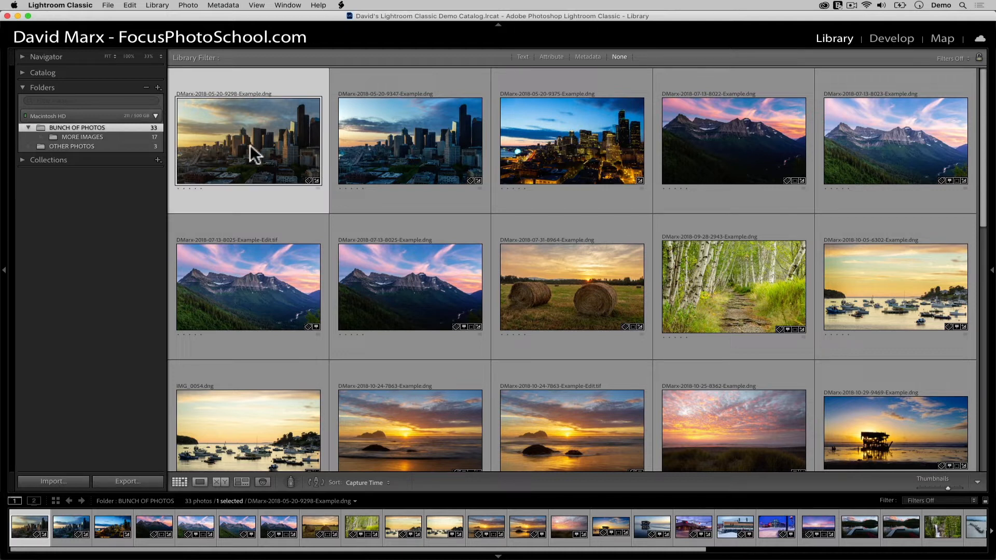
pyautogui.doubleClick(367, 138)
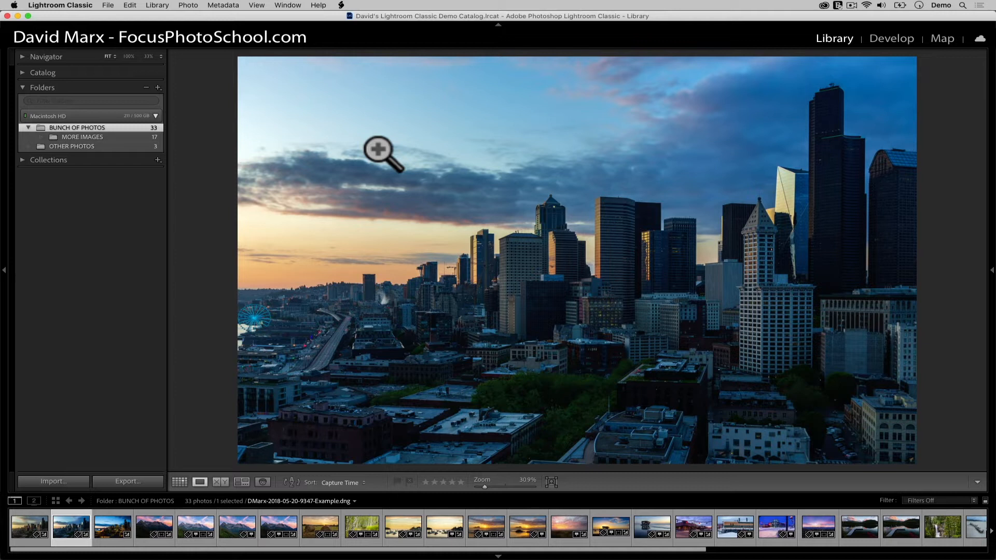
pyautogui.press('g')
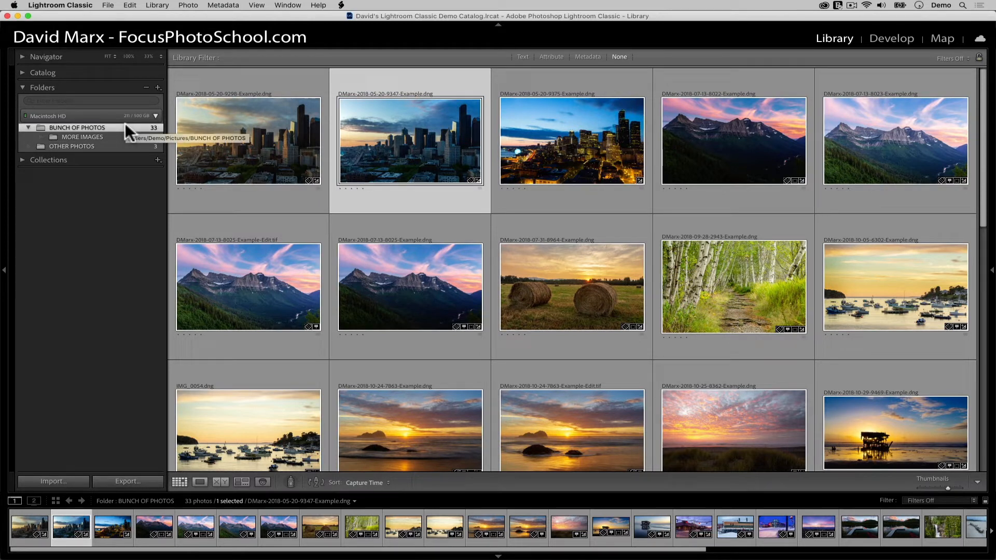
pyautogui.moveTo(418, 151); pyautogui.dragTo(108, 146)
pyautogui.click(580, 187)
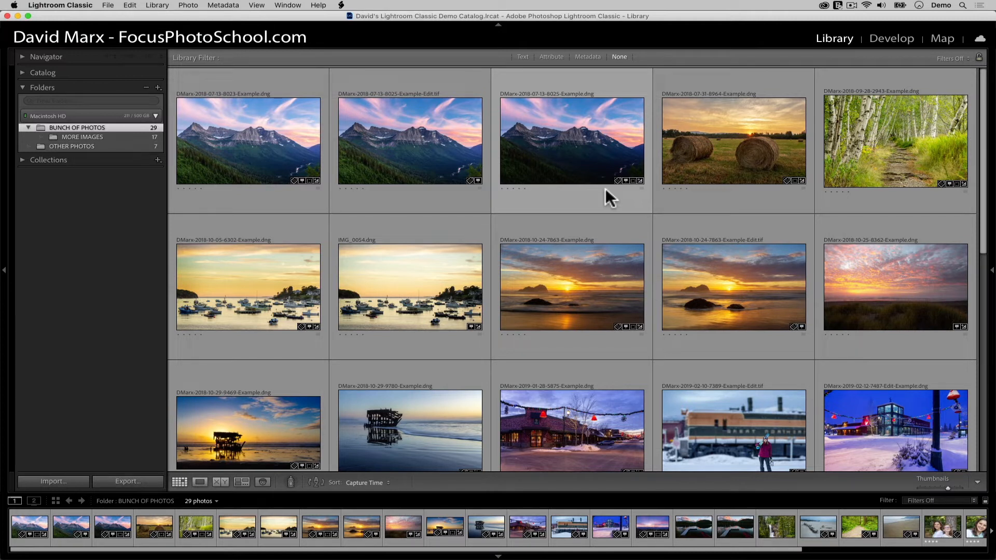
# - Create a PHOTOS LIVE HERE subfolder in BUNCH OF PHOTOS that includes the first three mountain photos, and display its contents
pyautogui.click(244, 145)
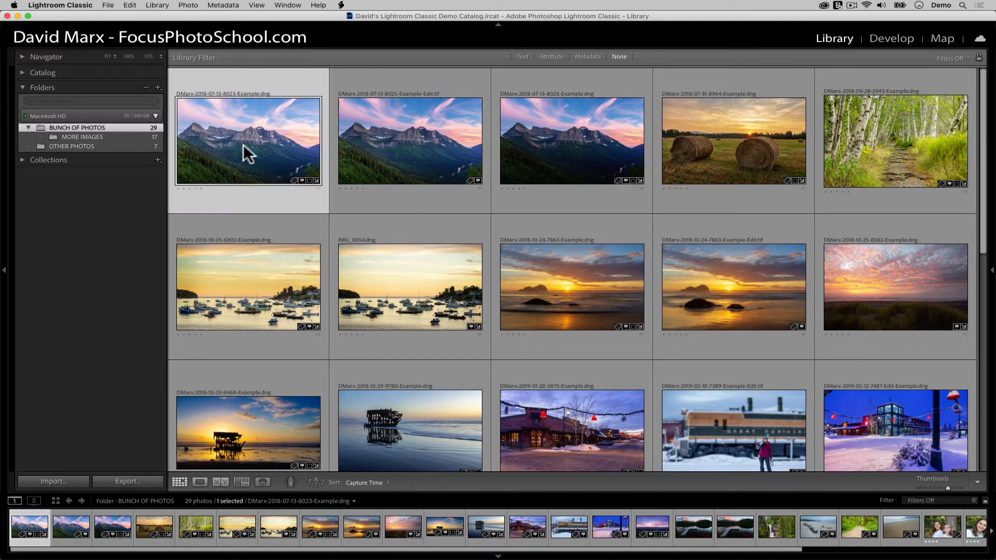
pyautogui.keyDown('shift'); pyautogui.click(551, 133); pyautogui.keyUp('shift')
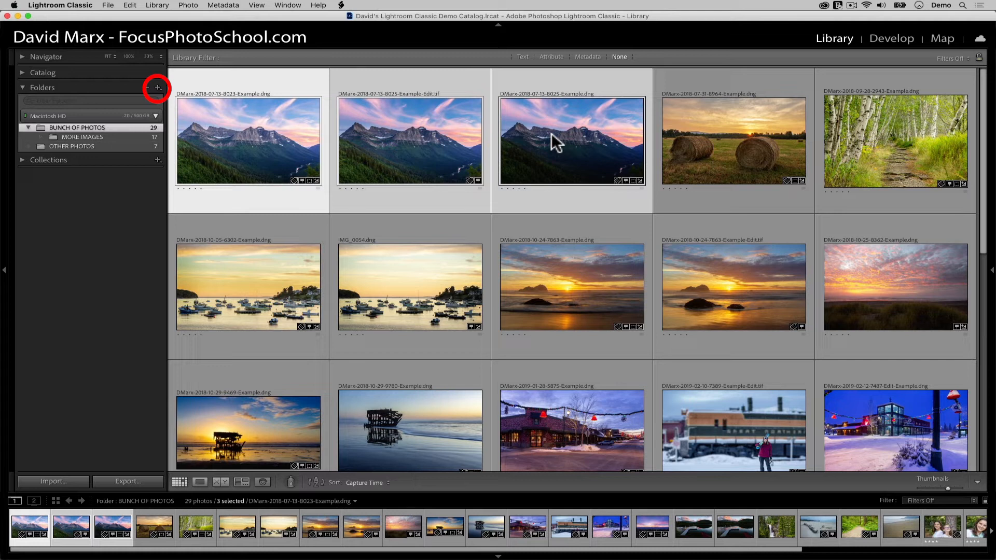
pyautogui.click(158, 86)
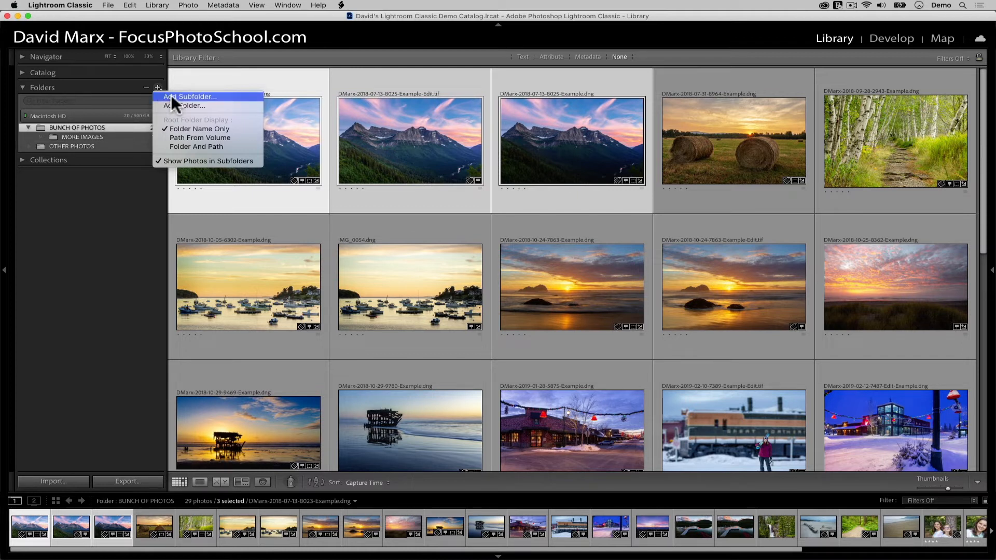
pyautogui.click(171, 97)
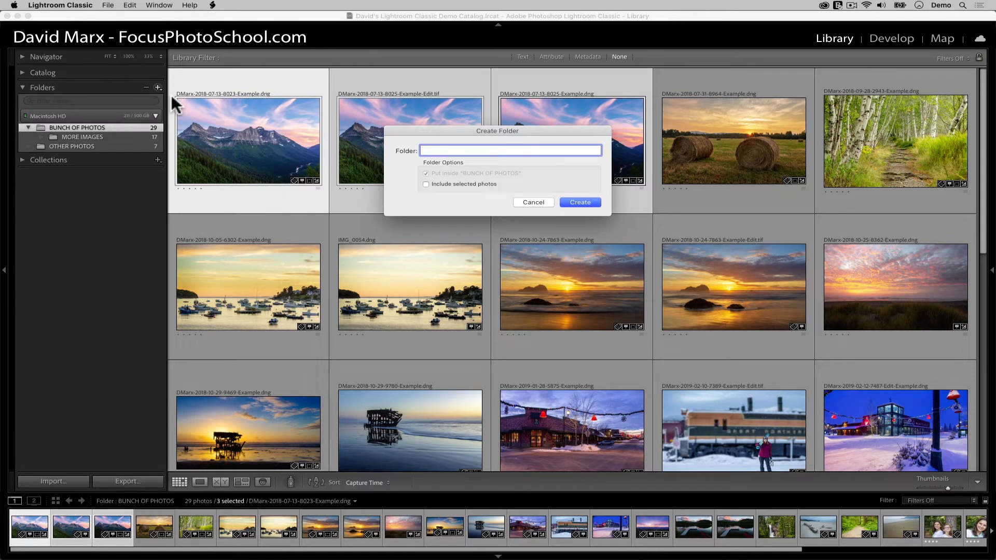
pyautogui.write('PHOTOS LIVE HERE')
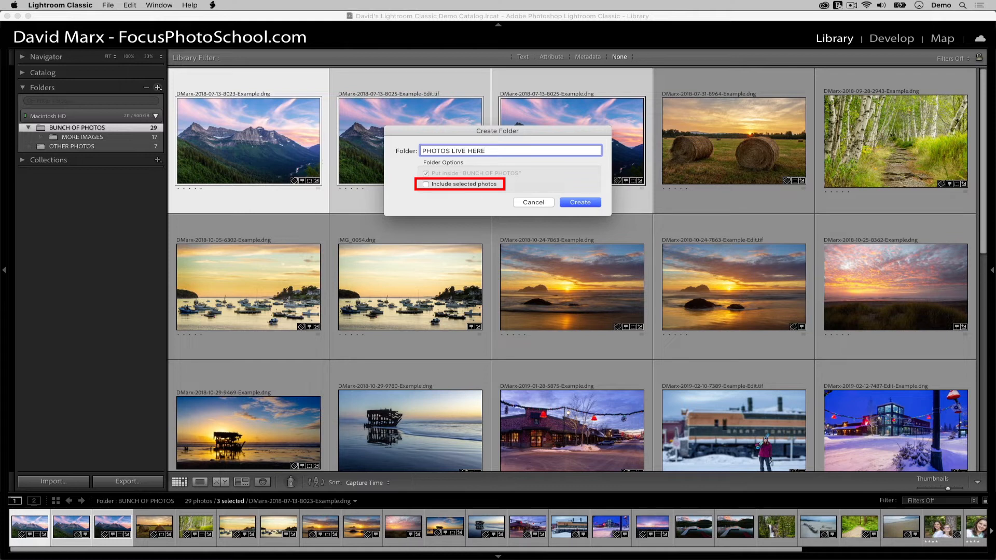
pyautogui.click(426, 184)
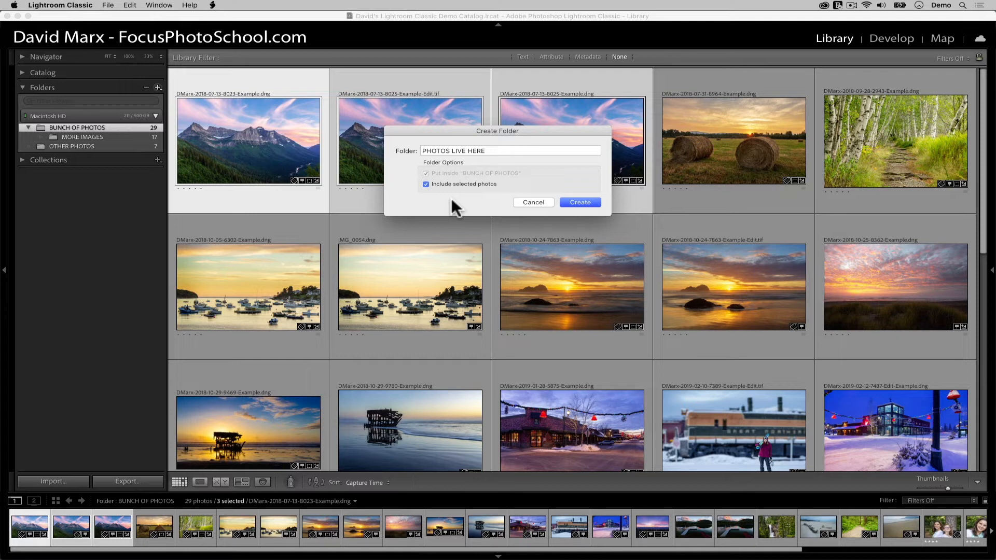
pyautogui.click(578, 202)
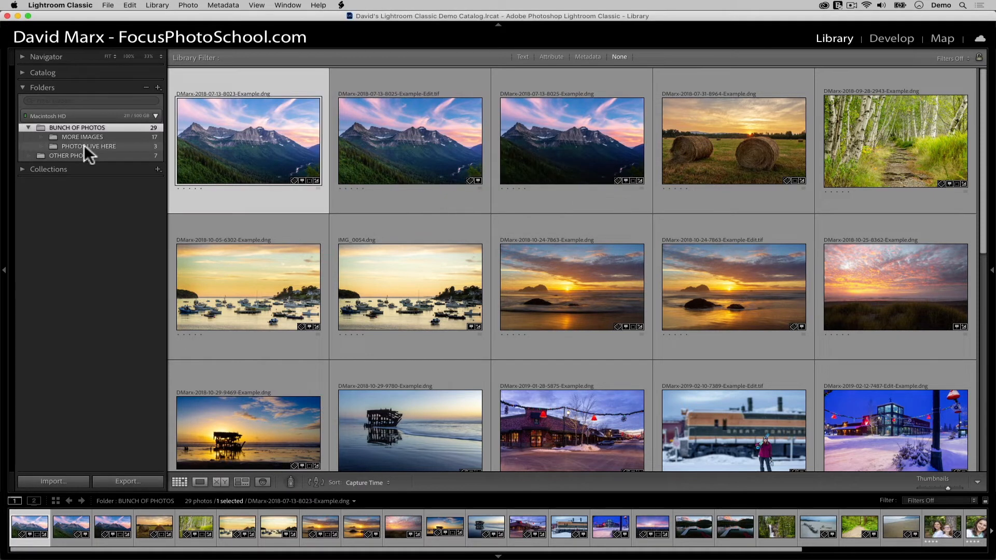
pyautogui.click(84, 145)
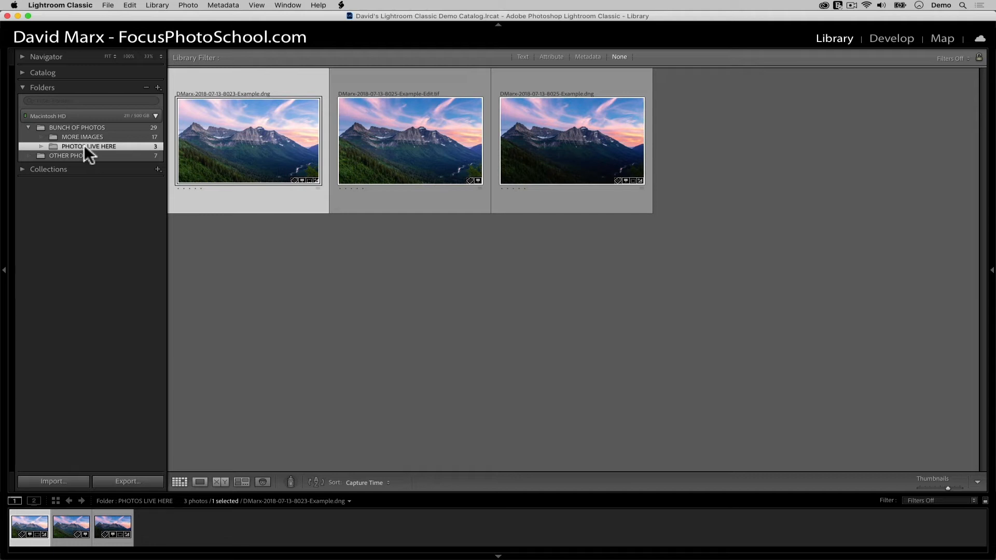
pyautogui.click(793, 205)
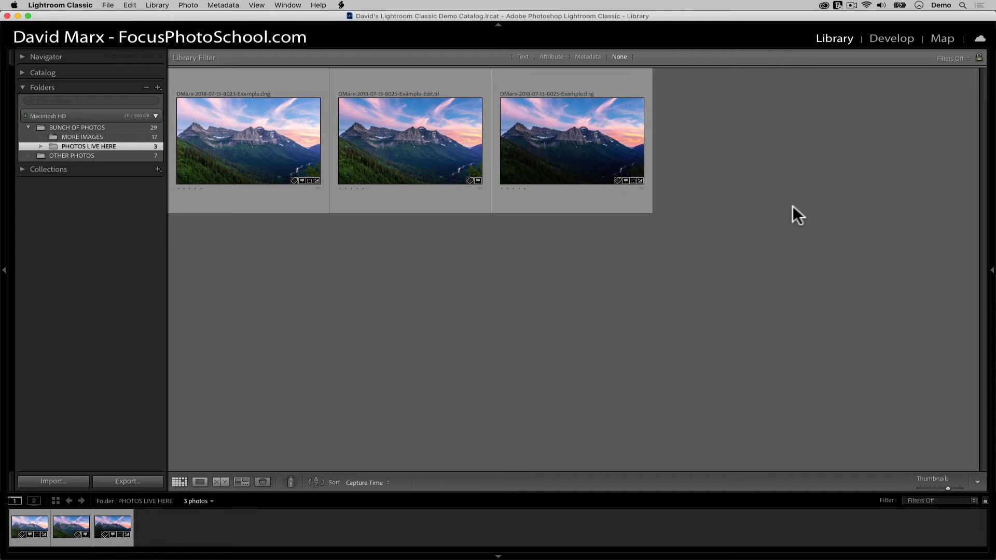
# - Move the OTHER PHOTOS folder into BUNCH OF PHOTOS, and from there into its PHOTOS LIVE HERE subfolder
pyautogui.click(95, 155)
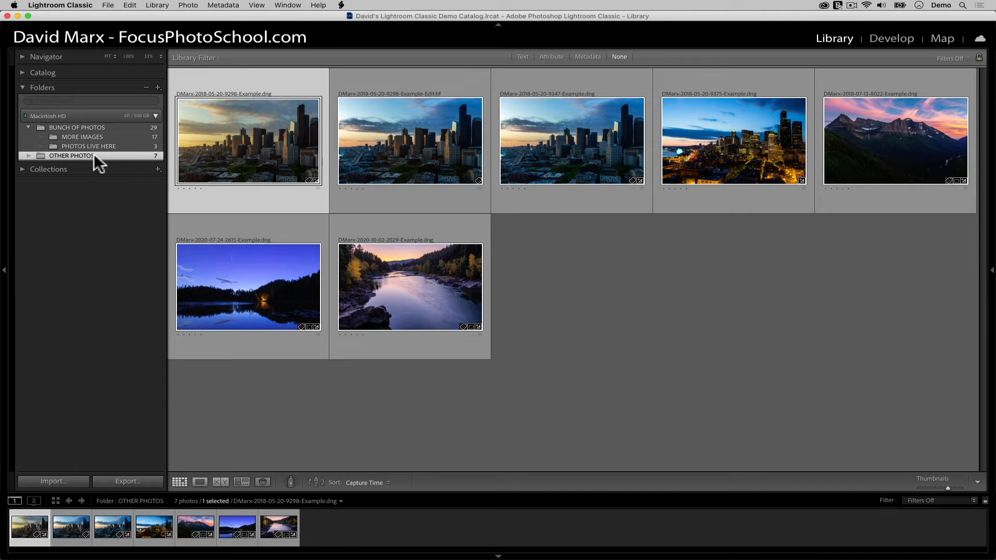
pyautogui.moveTo(94, 153); pyautogui.dragTo(95, 126)
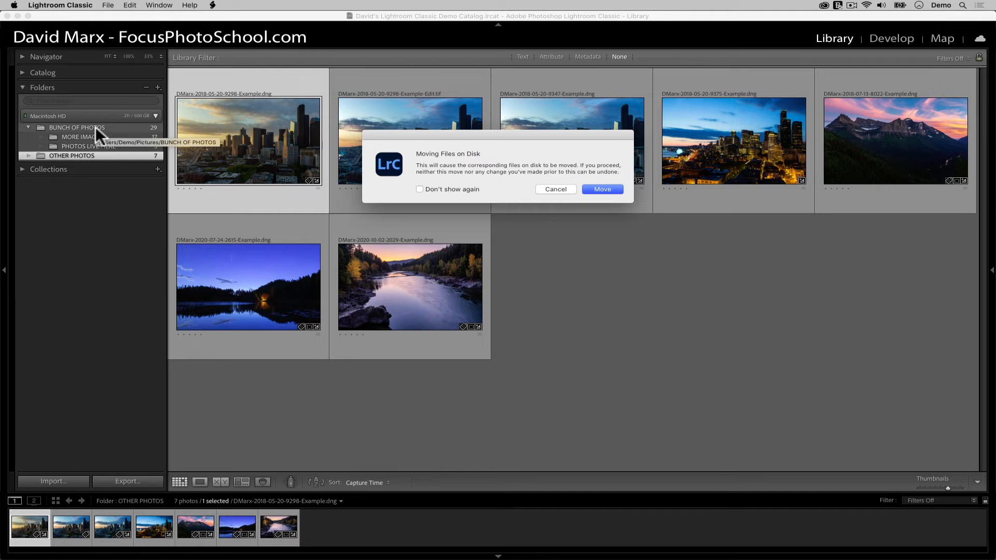
pyautogui.click(615, 189)
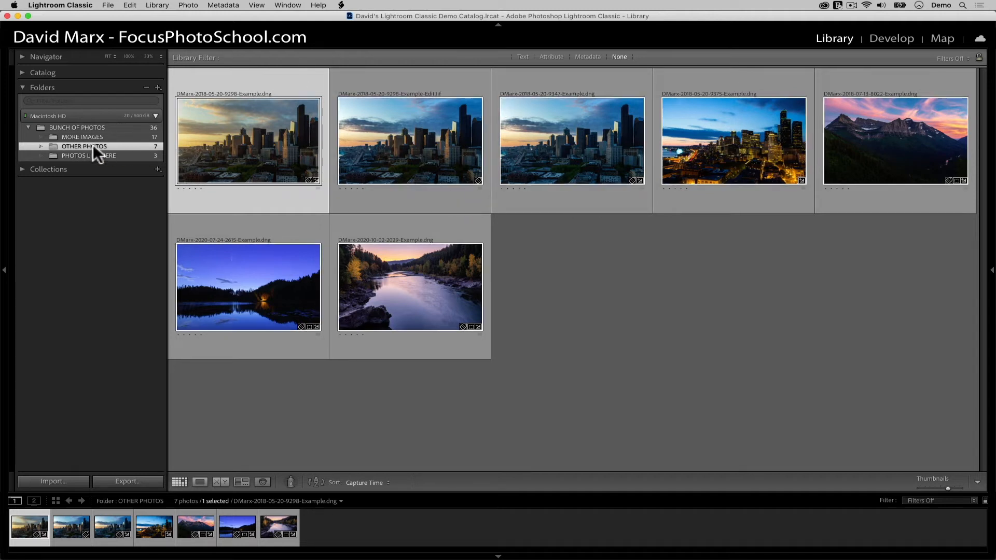
pyautogui.moveTo(93, 146); pyautogui.dragTo(93, 153)
pyautogui.click(603, 189)
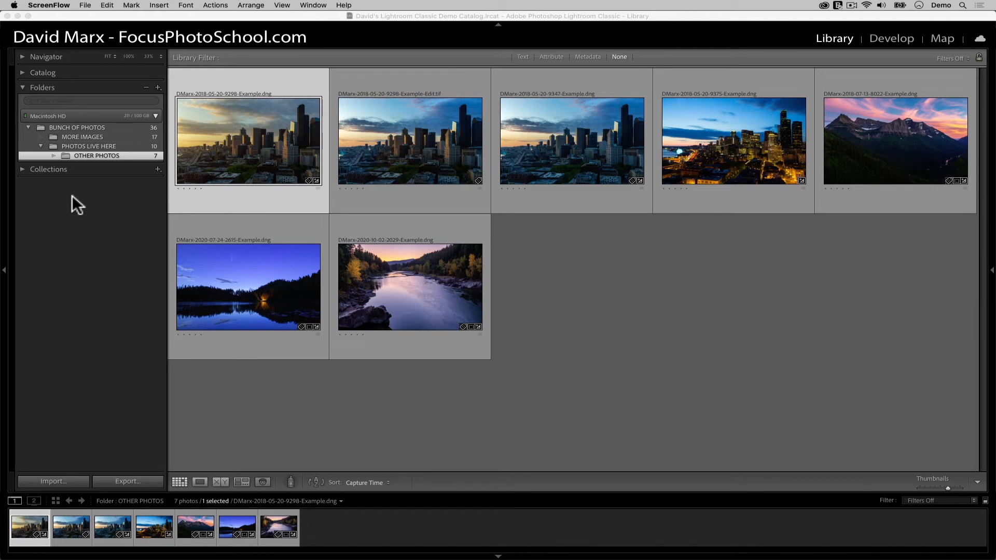
# - Show the parent folder of BUNCH OF PHOTOS in the folder hierarchy and expand BUNCH OF PHOTOS beneath it
pyautogui.click(27, 125)
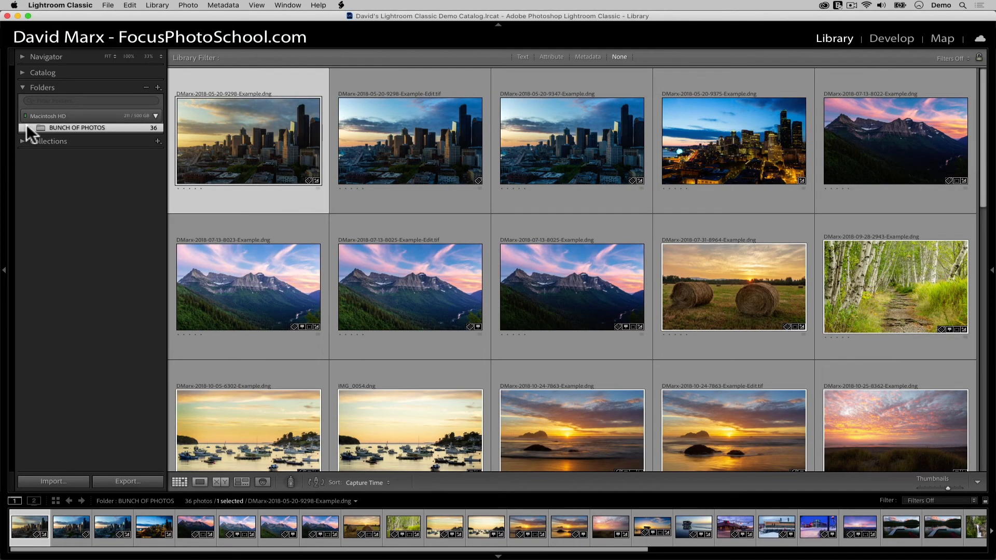
pyautogui.click(26, 125)
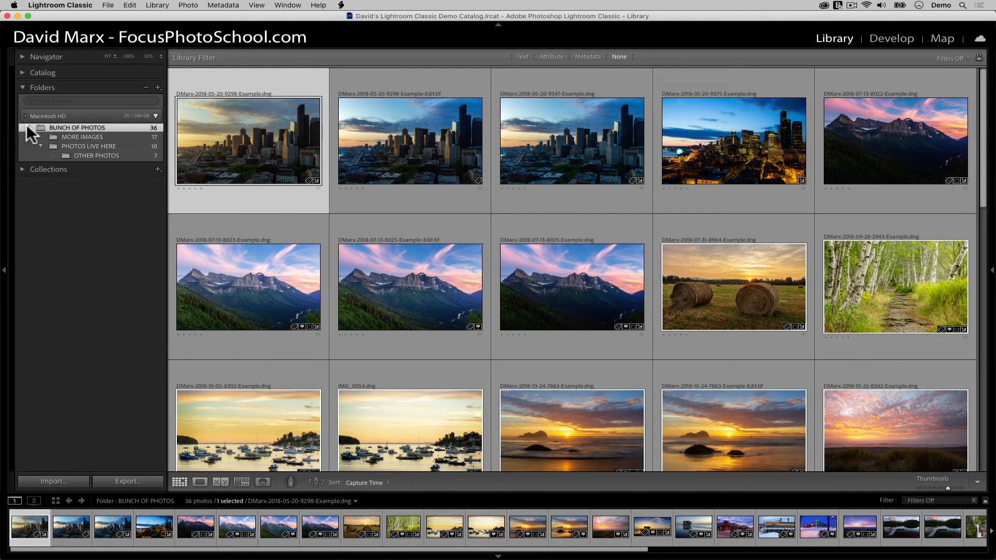
pyautogui.click(27, 124)
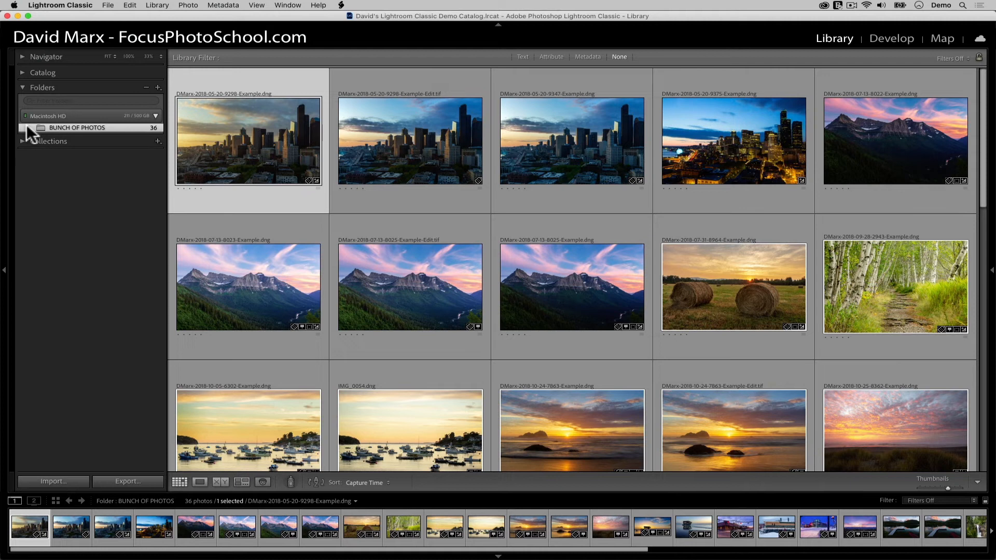
pyautogui.rightClick(90, 127)
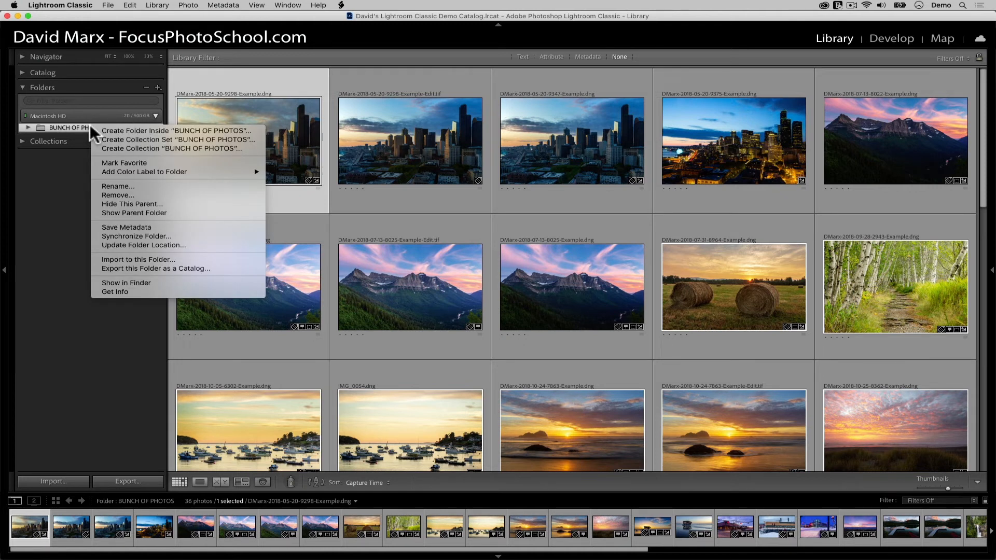
pyautogui.click(143, 212)
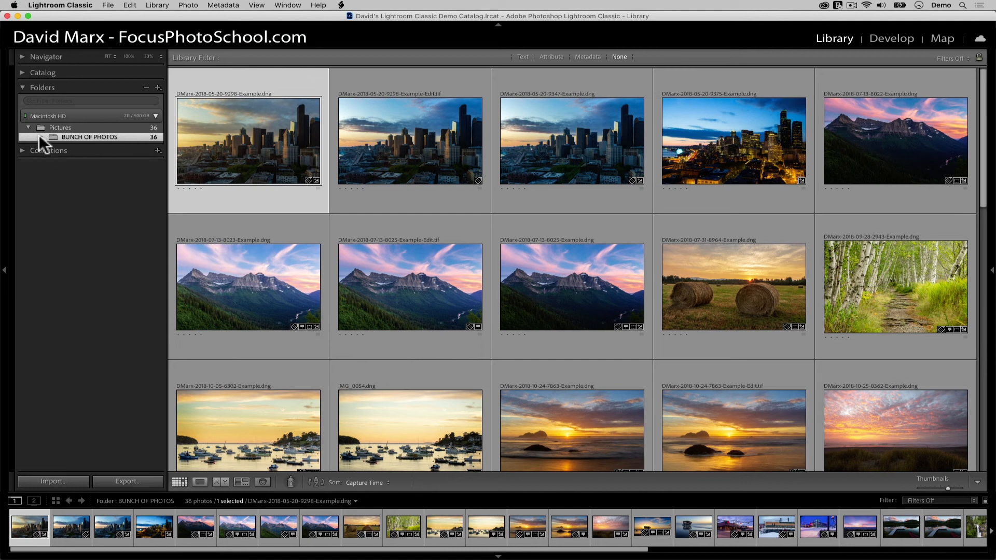
pyautogui.click(40, 137)
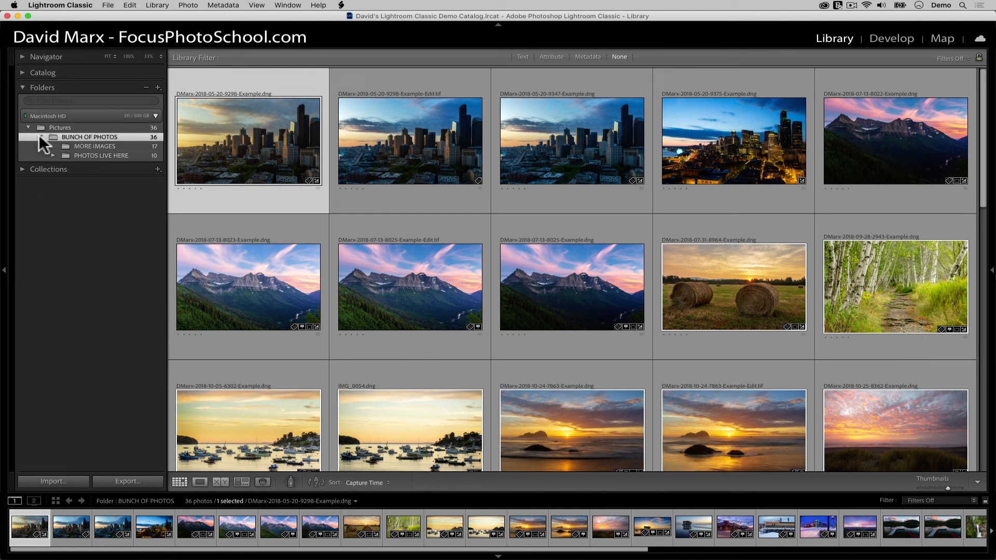
# - Create a folder named PHOTOS GO IN HERE inside Pictures without including the selected photos
pyautogui.click(55, 126)
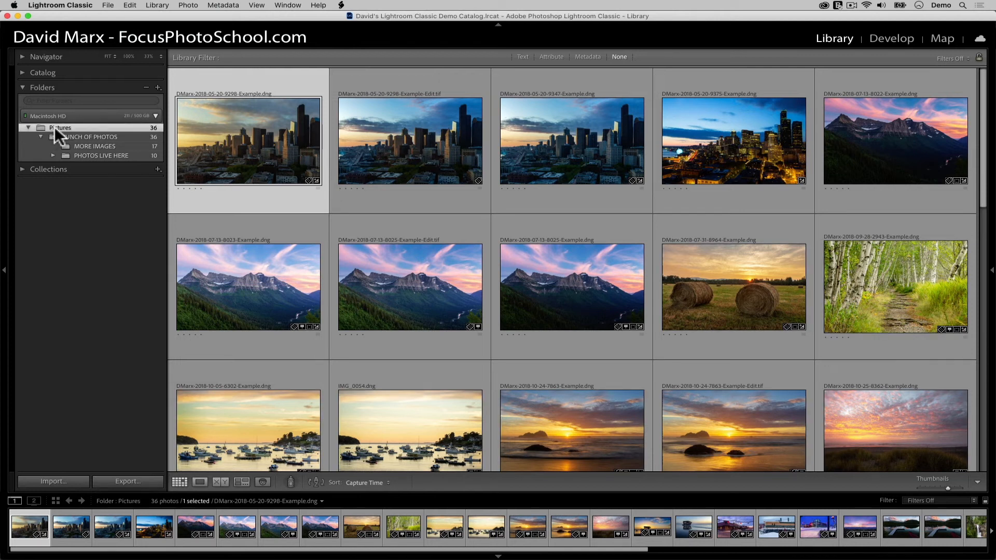
pyautogui.rightClick(55, 126)
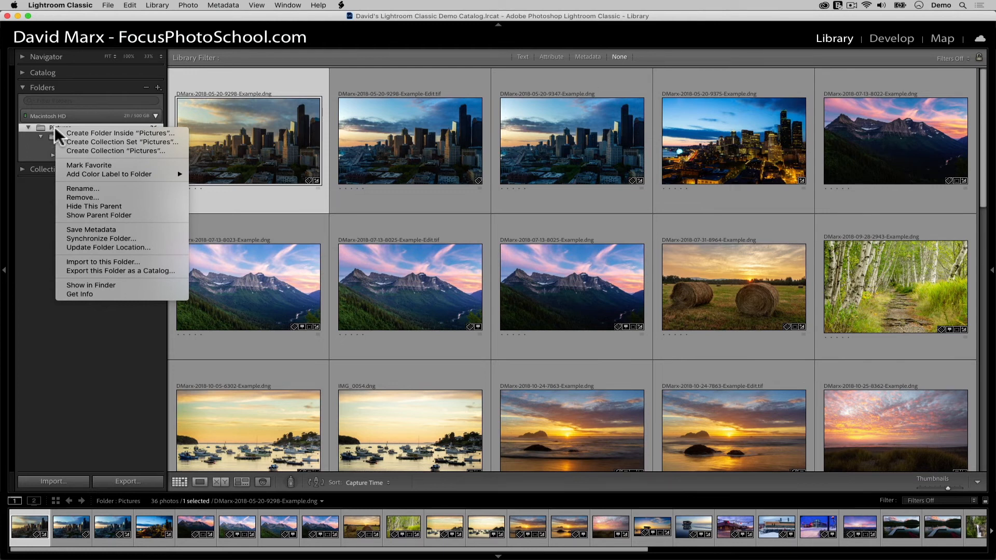
pyautogui.click(74, 133)
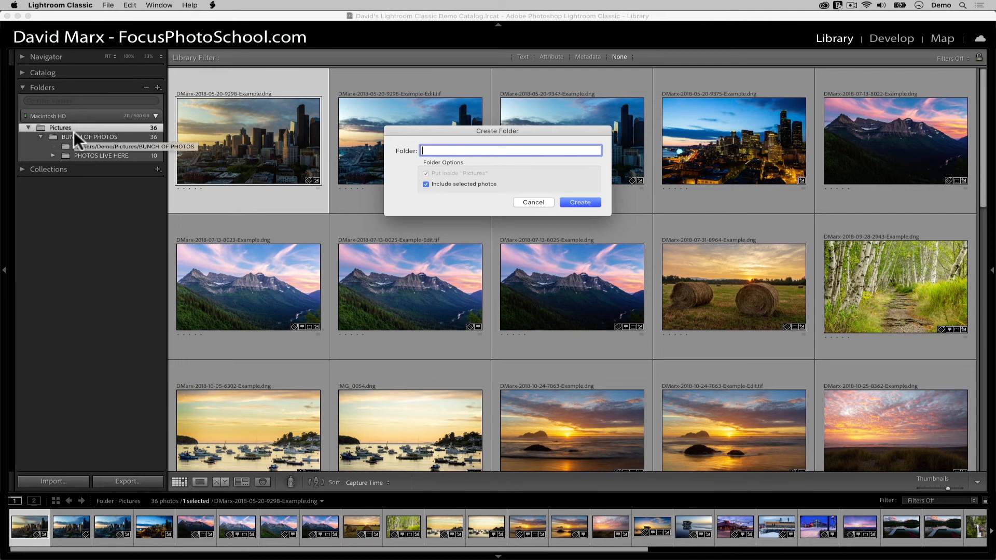
pyautogui.write('PHOTOS GO IN HERE')
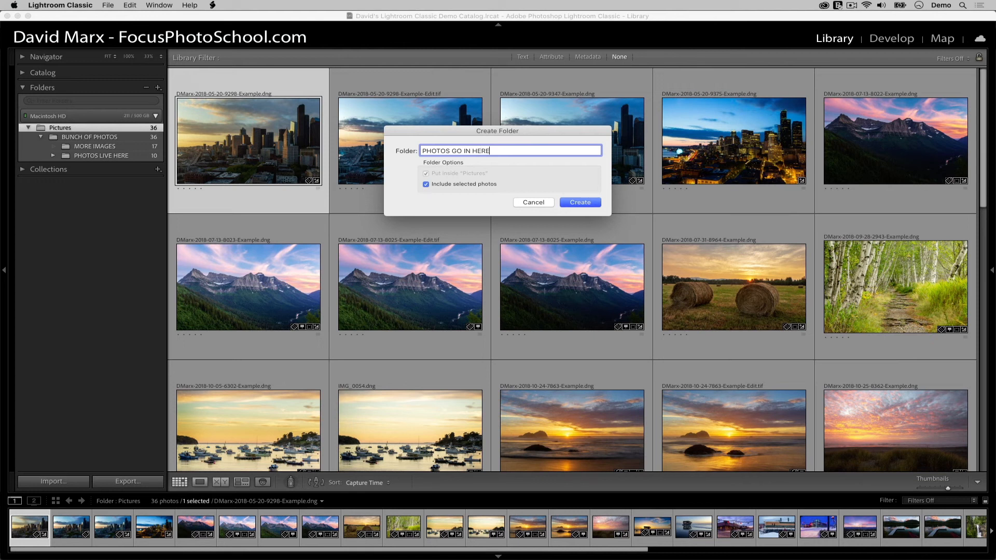
pyautogui.click(458, 184)
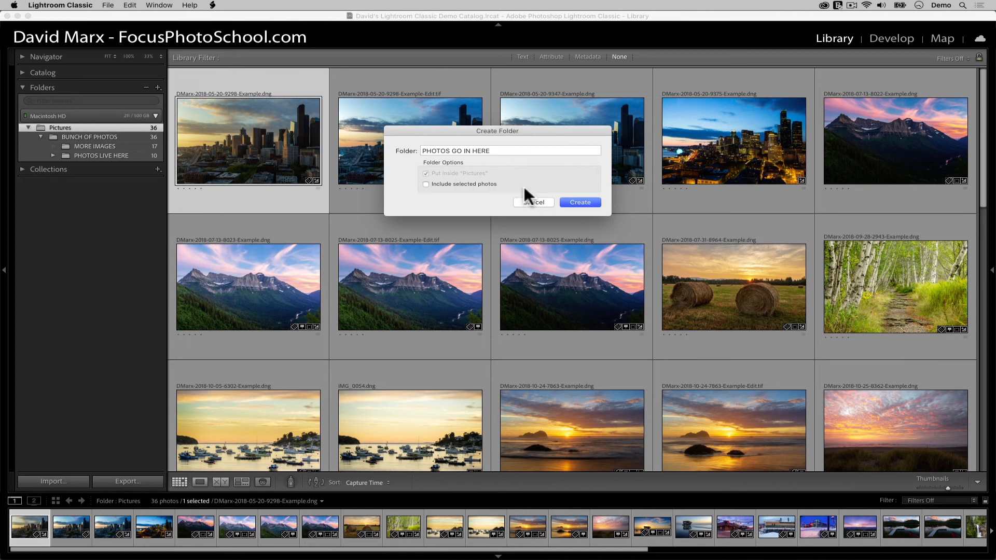
pyautogui.click(569, 202)
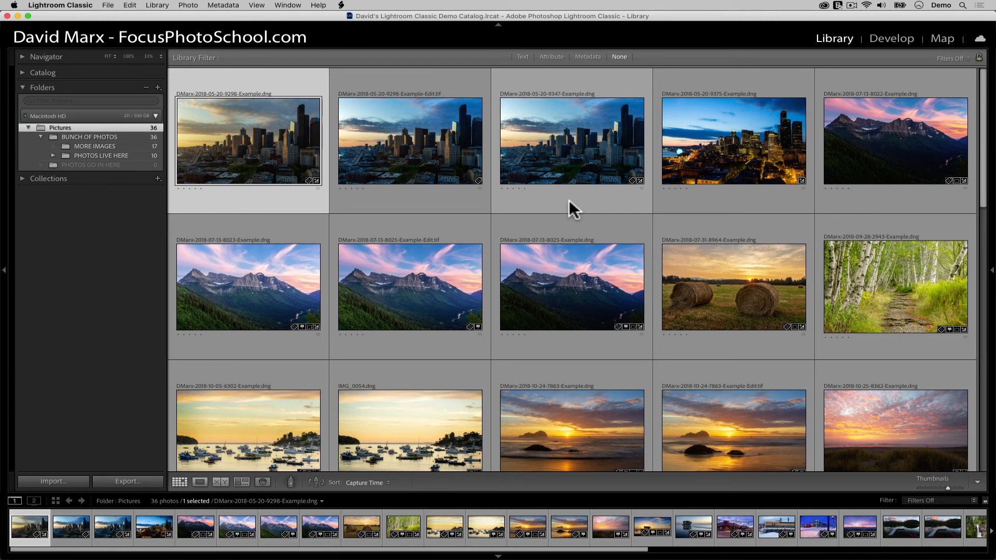
# - Move the PHOTOS LIVE HERE, MORE IMAGES and BUNCH OF PHOTOS folders into PHOTOS GO IN HERE, and display that folder
pyautogui.click(105, 153)
pyautogui.moveTo(105, 155)
pyautogui.mouseDown()
pyautogui.moveTo(104, 165)
pyautogui.moveTo(105, 145)
pyautogui.mouseUp()
pyautogui.click(598, 189)
pyautogui.click(599, 190)
pyautogui.click(593, 182)
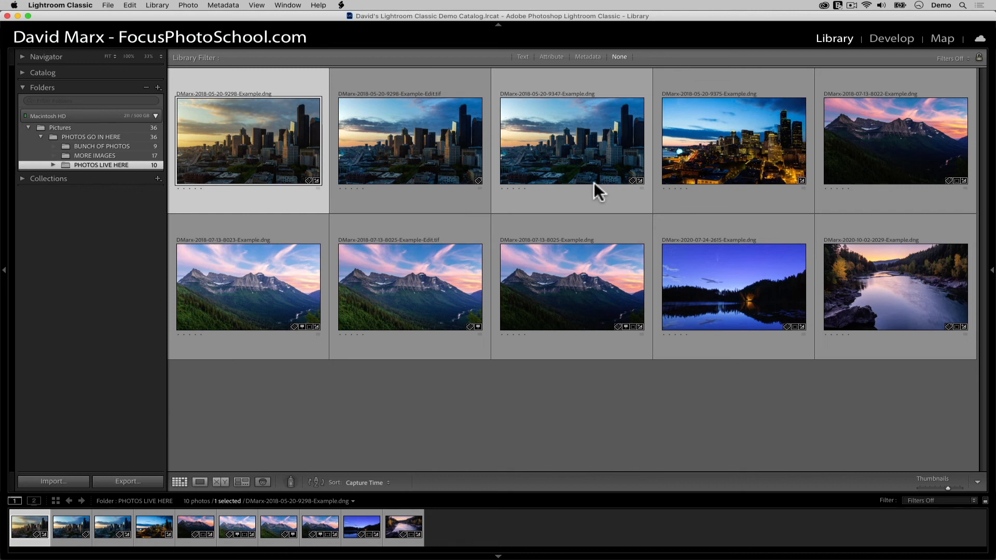
pyautogui.click(123, 136)
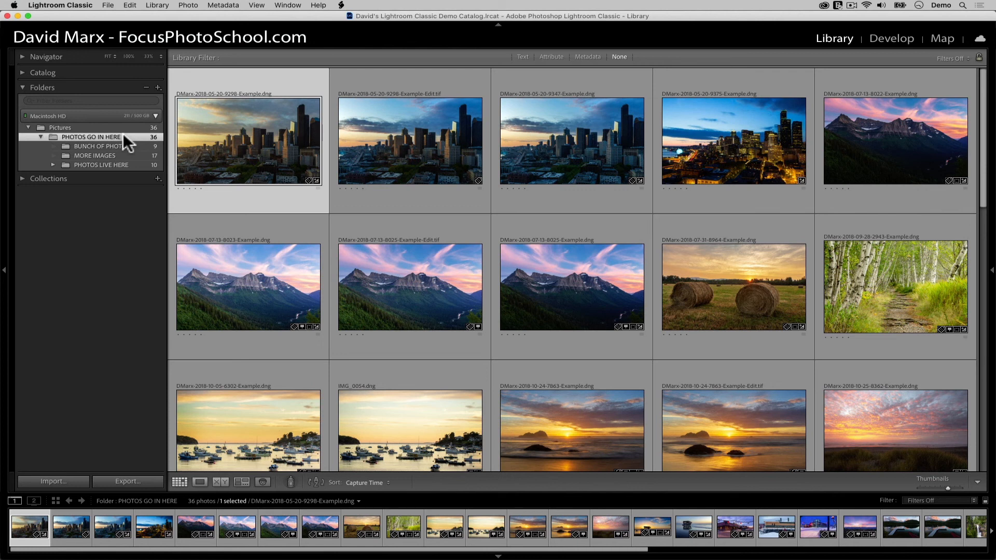